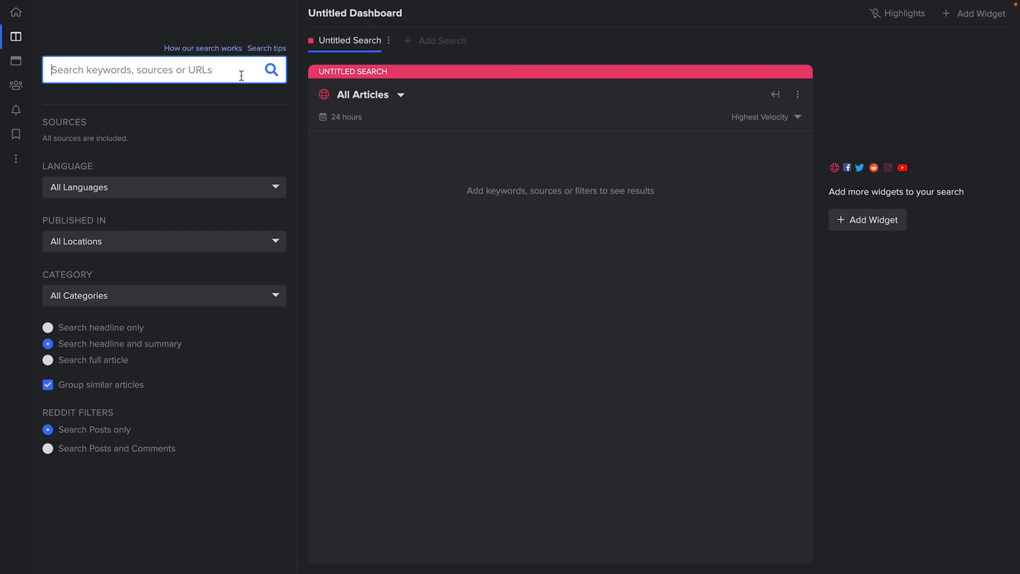
- Build a search for the keyword Musk limited to English, and show only Articles with Video
type("Musk")
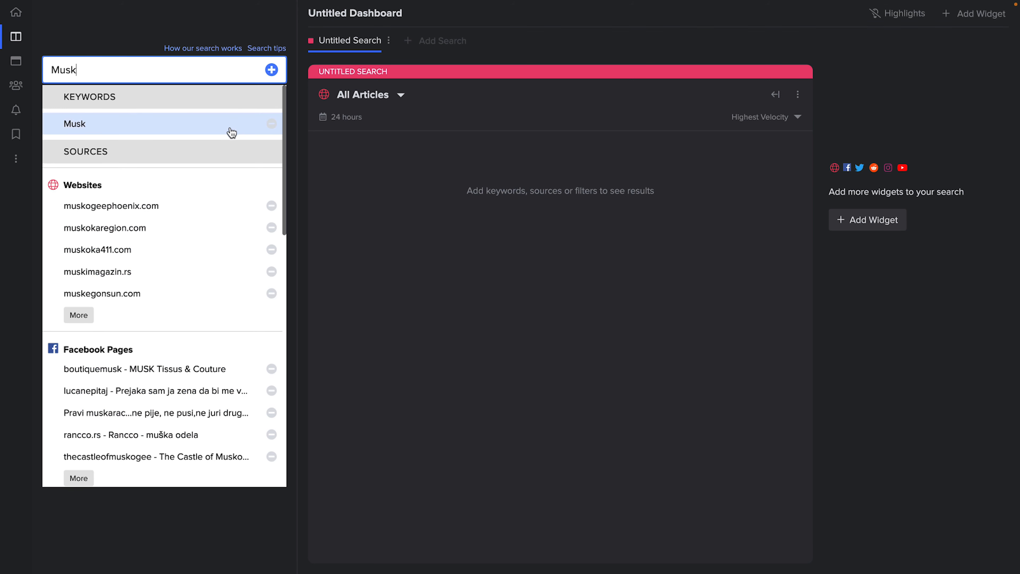
left_click(231, 133)
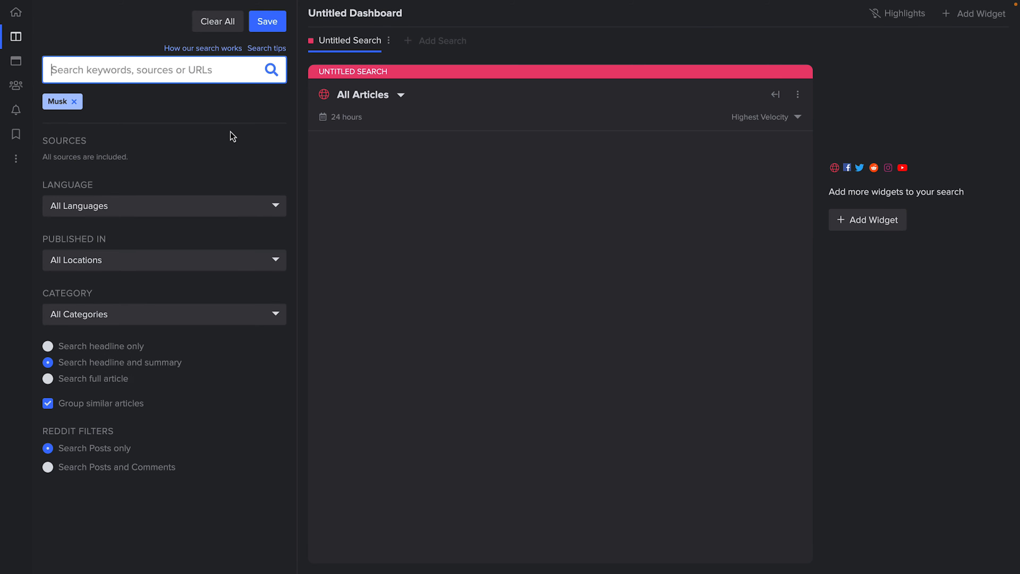
left_click(246, 208)
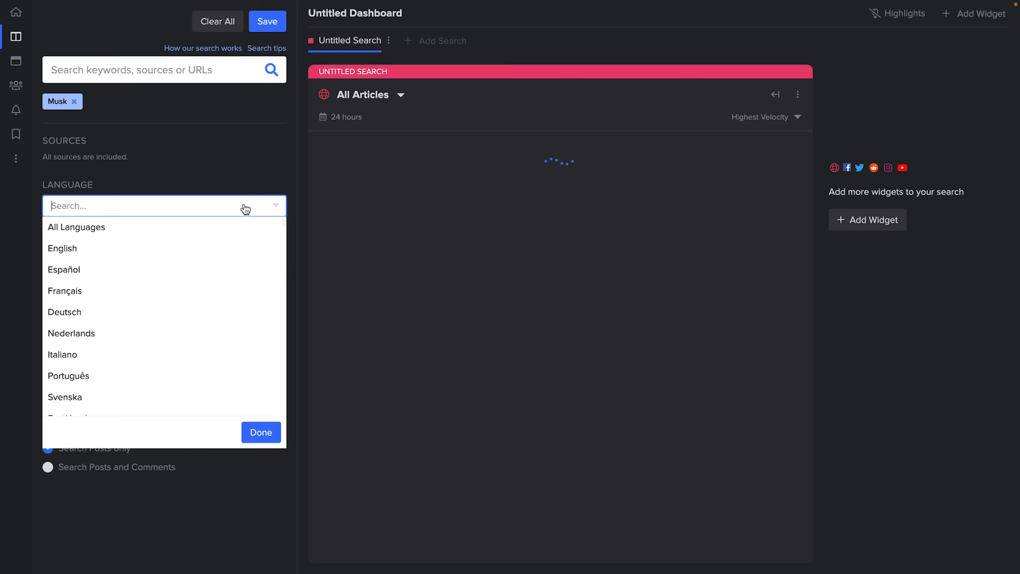
left_click(240, 247)
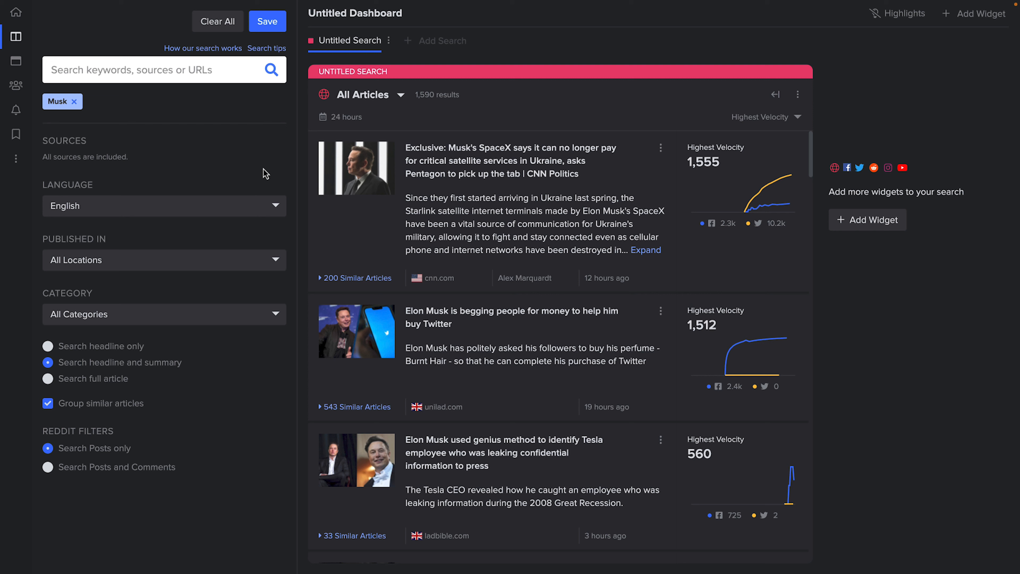
left_click(389, 100)
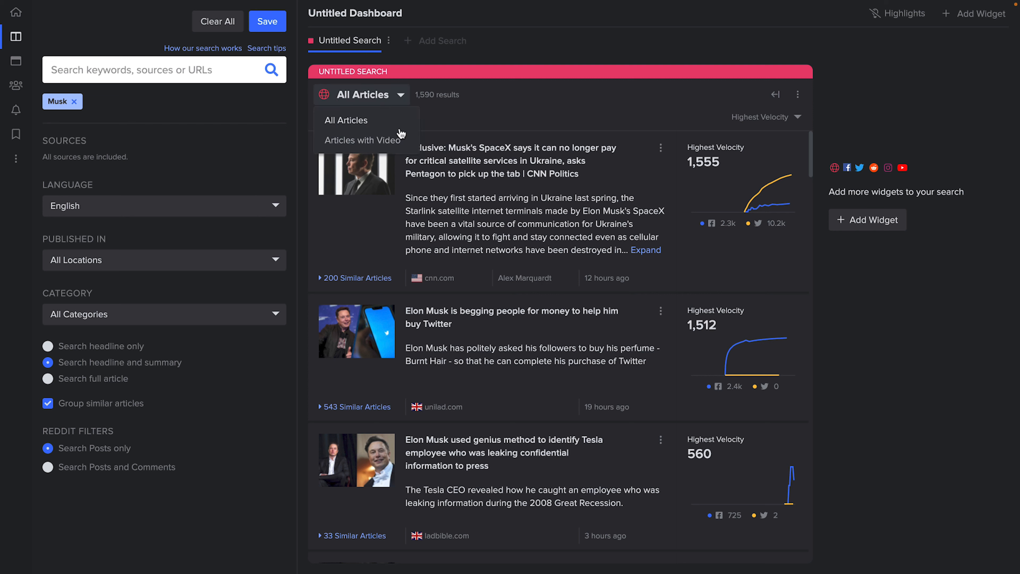
left_click(410, 143)
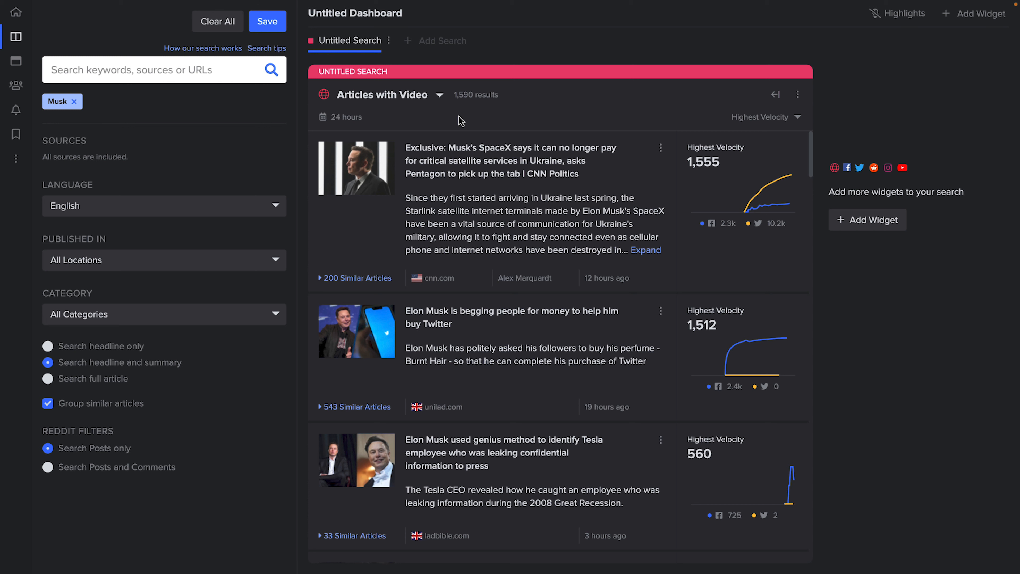
- Save the search under the name Musk, keeping the default colour
left_click(276, 29)
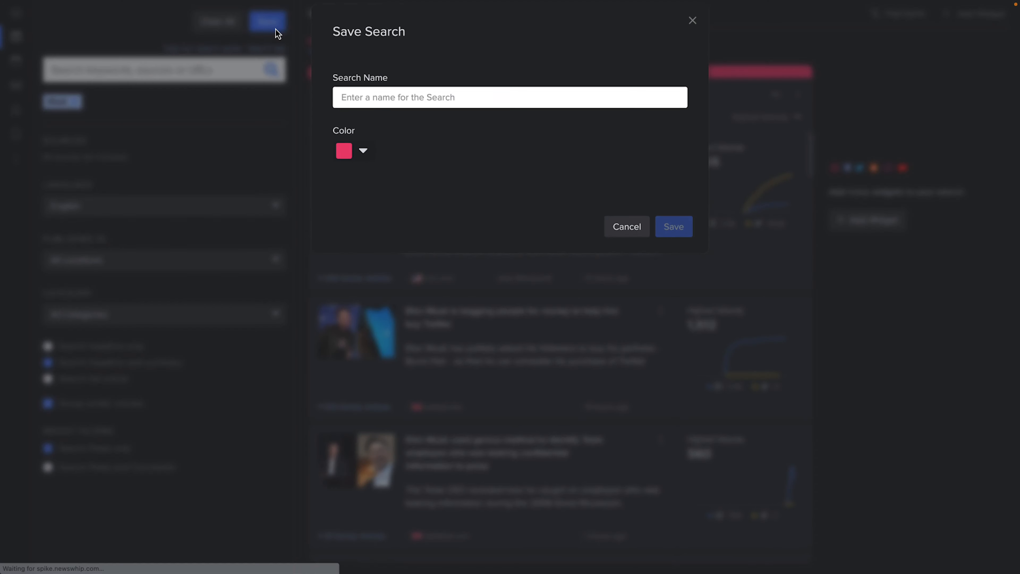
left_click(390, 113)
type("Musk")
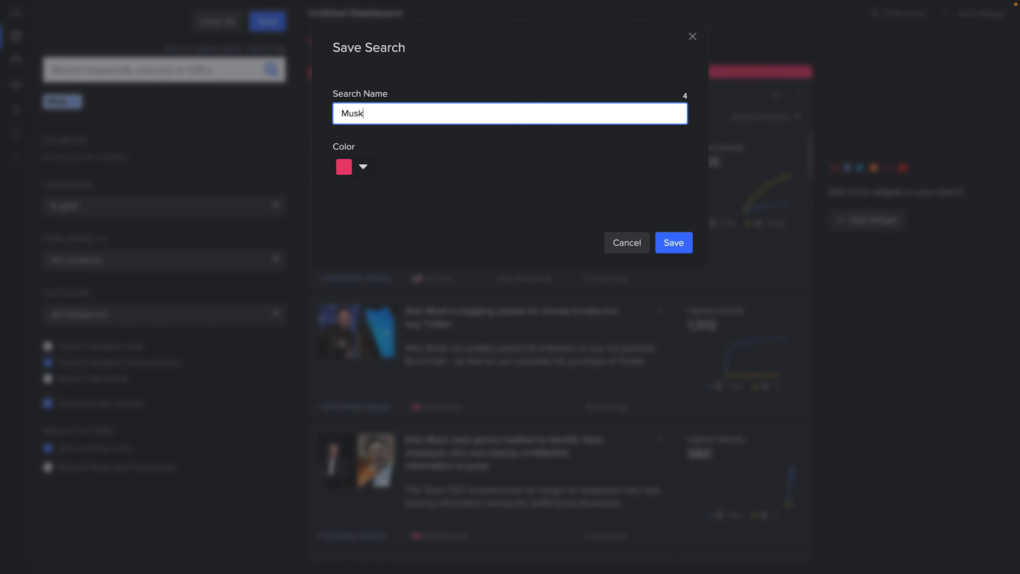
left_click(675, 241)
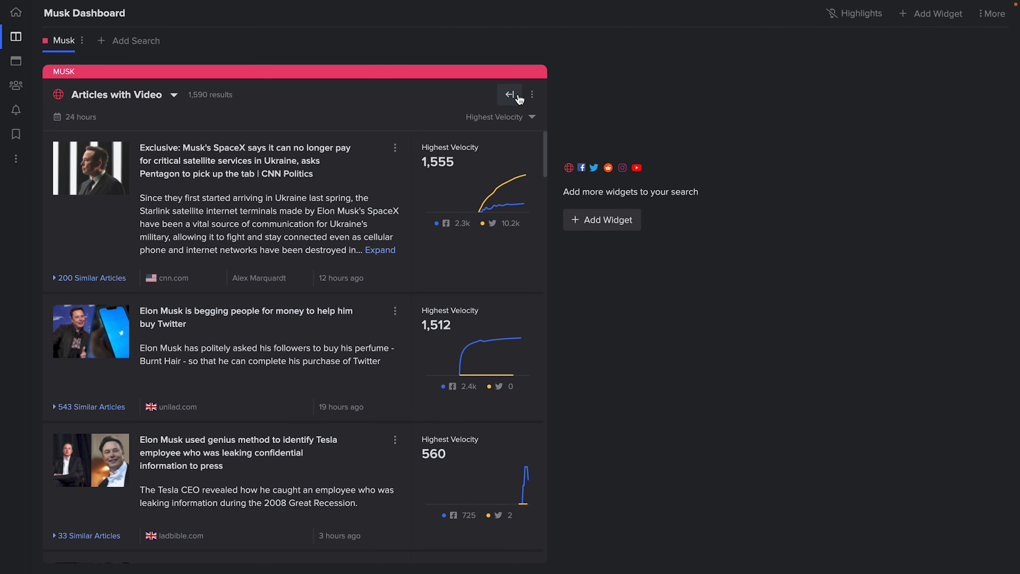
- Collapse the articles widget to its narrow view and add a Facebook Posts widget filtered to Video Posts
left_click(509, 95)
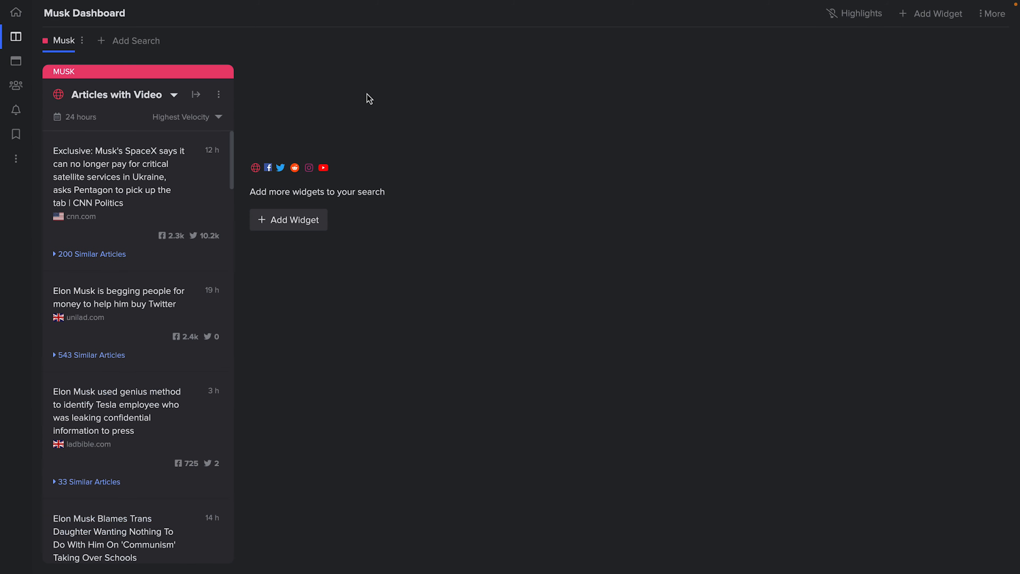
left_click(316, 223)
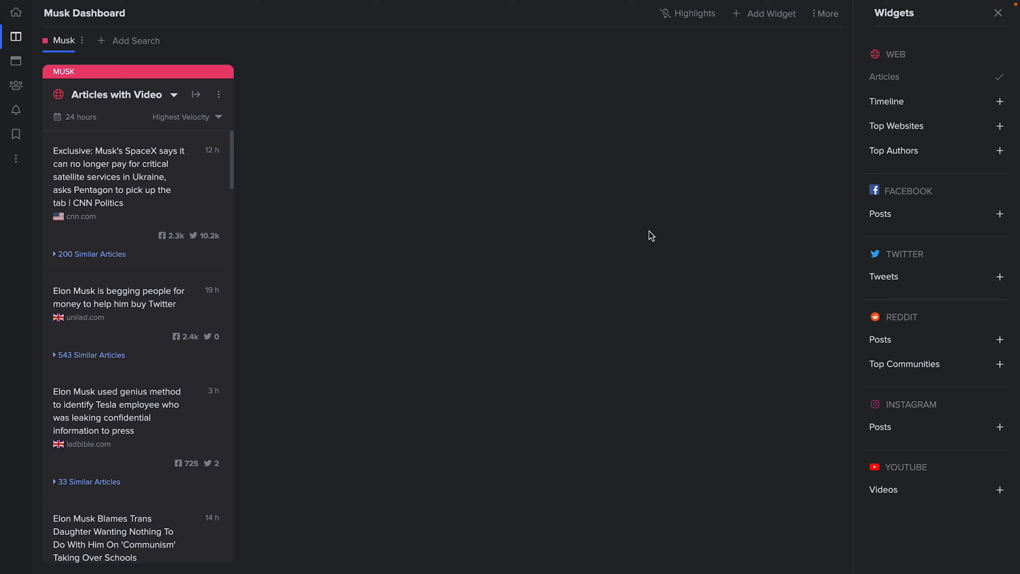
left_click(923, 219)
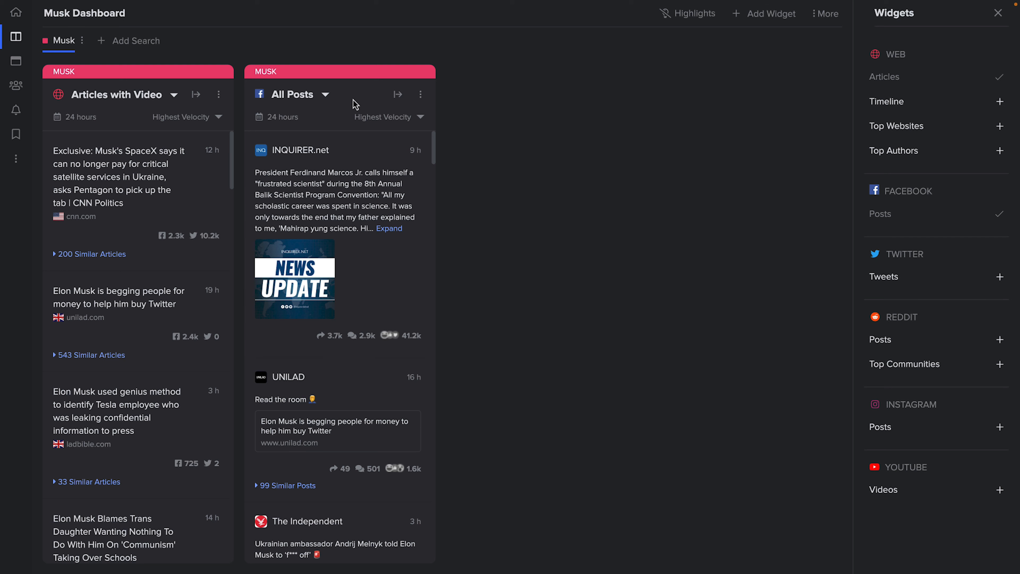
left_click(325, 95)
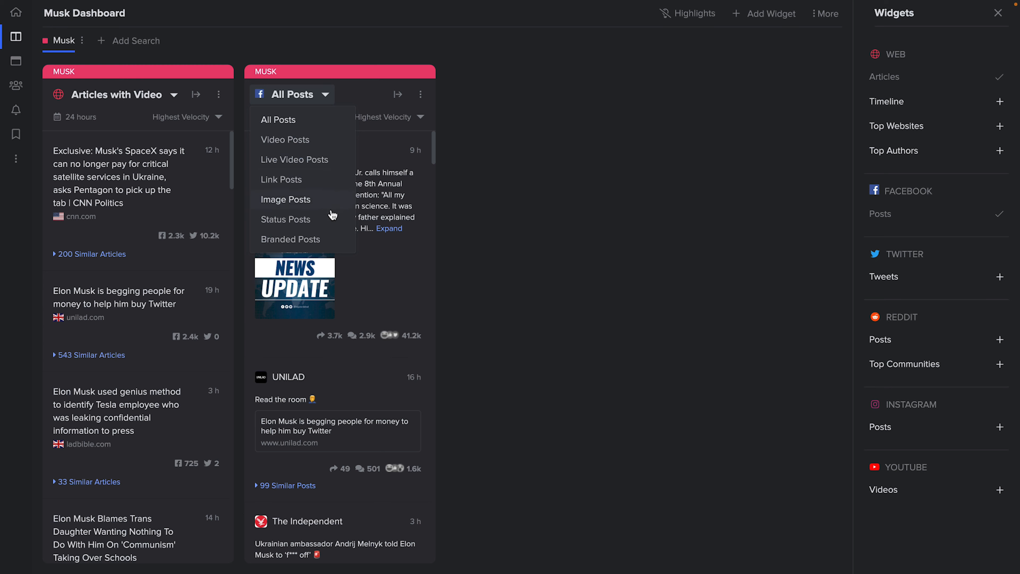
left_click(337, 141)
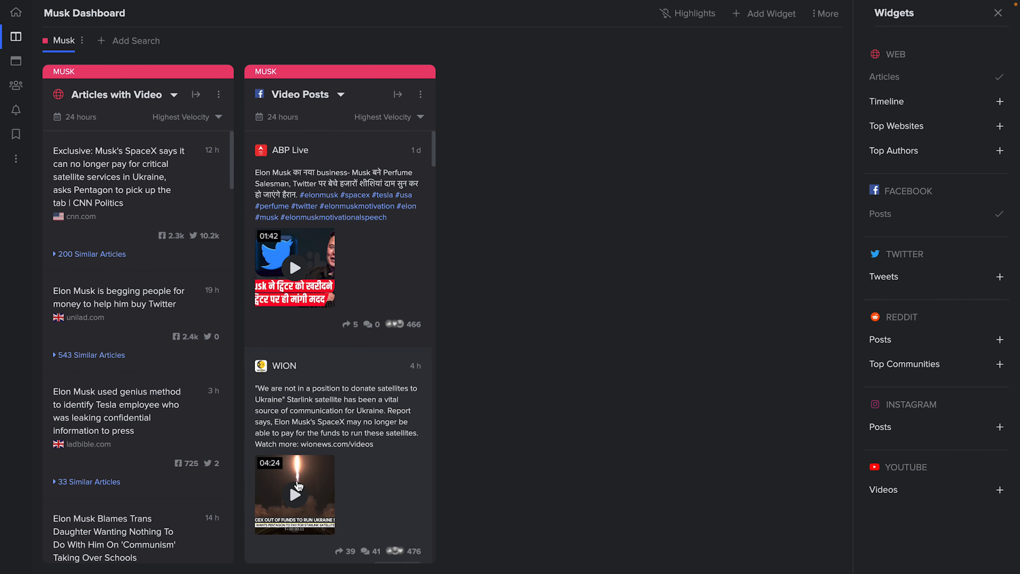
- Preview the WION video about Starlink satellites from the Facebook widget, and close the player
left_click(296, 494)
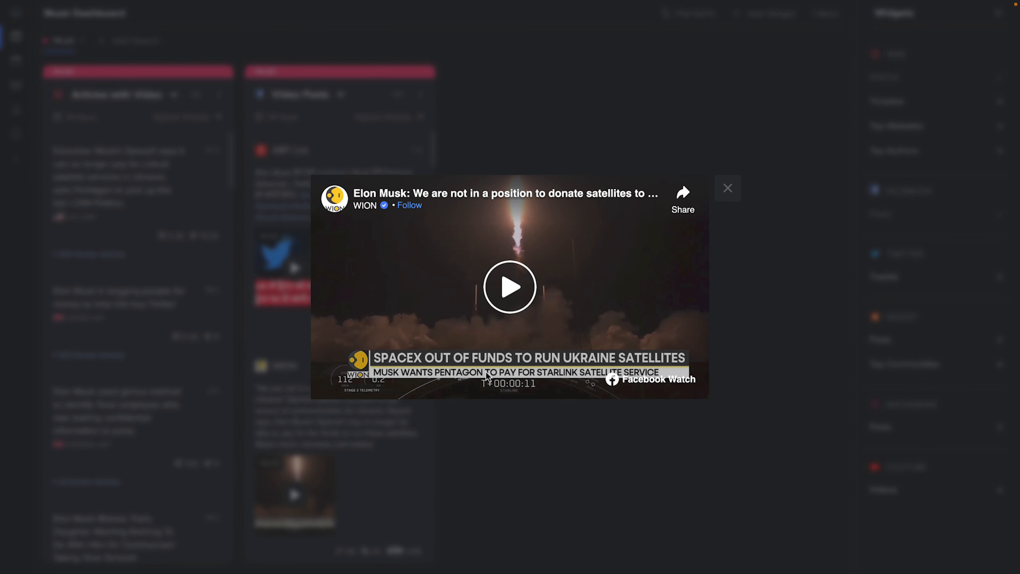
left_click(514, 296)
left_click(725, 192)
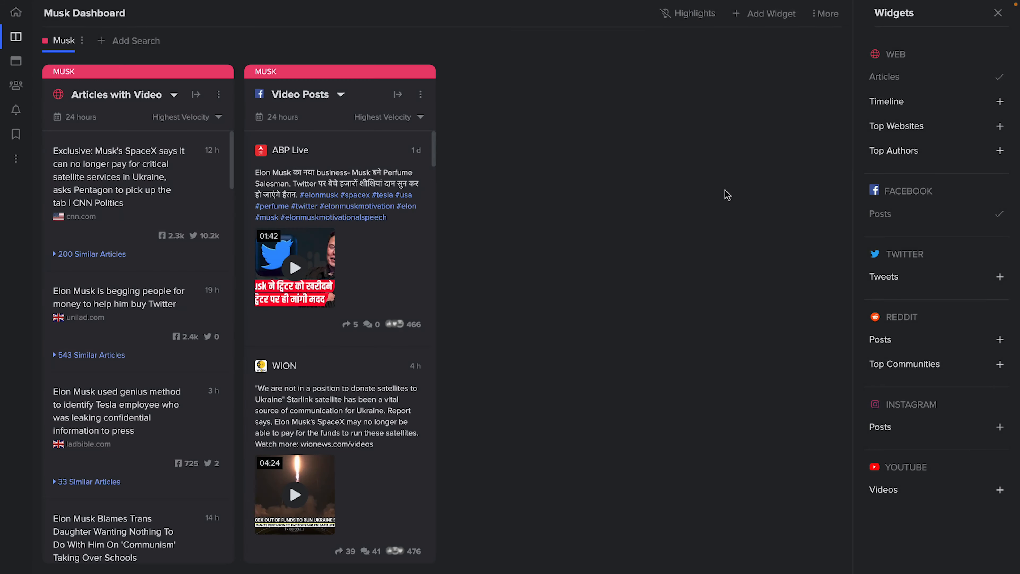
- Add a Twitter Tweets widget to the dashboard and check its tweet type options, keeping All Tweets
left_click(913, 279)
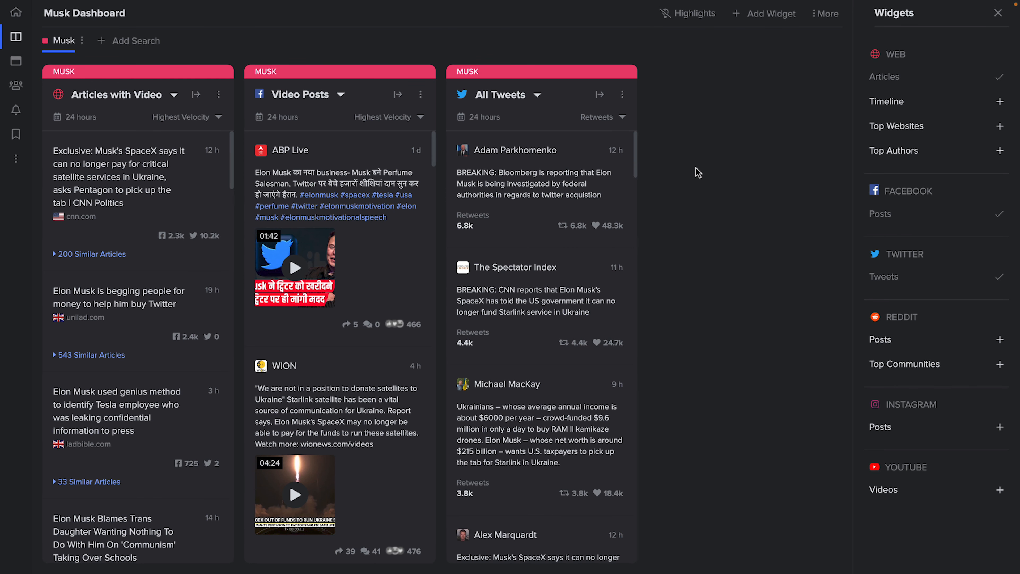
left_click(537, 95)
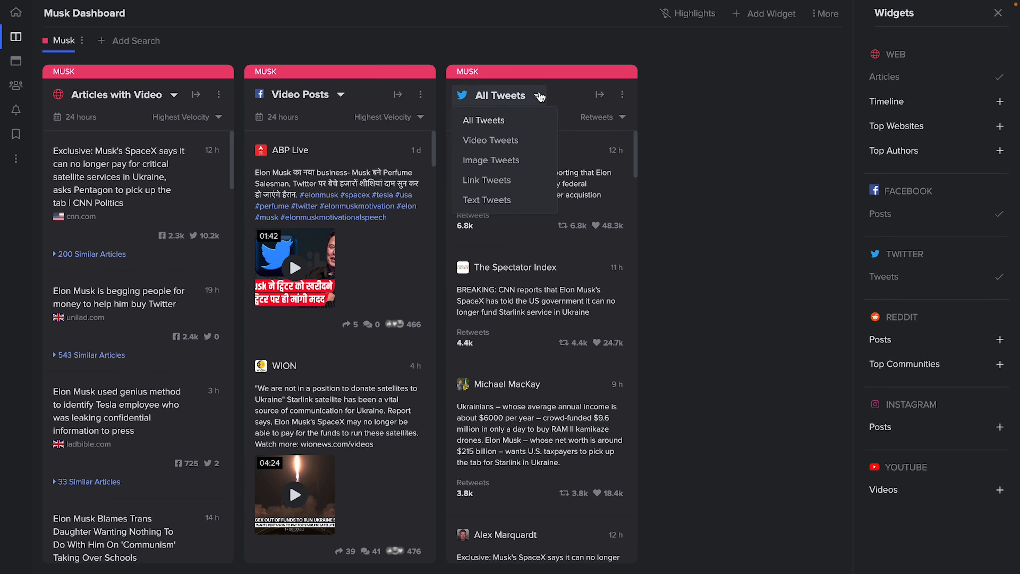
left_click(538, 95)
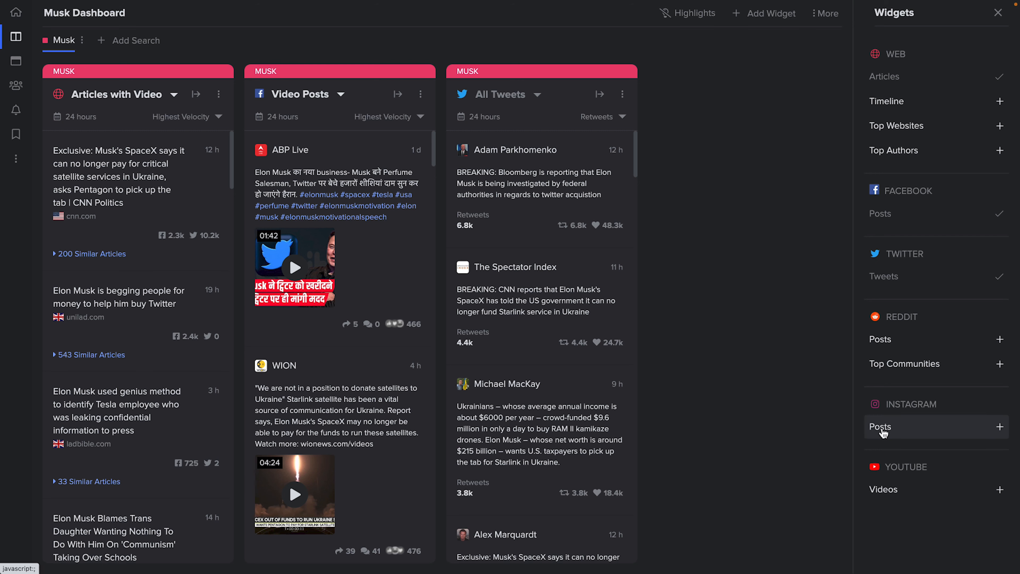
- Add an Instagram Posts widget to the dashboard and check its post type options, keeping All Posts
left_click(882, 430)
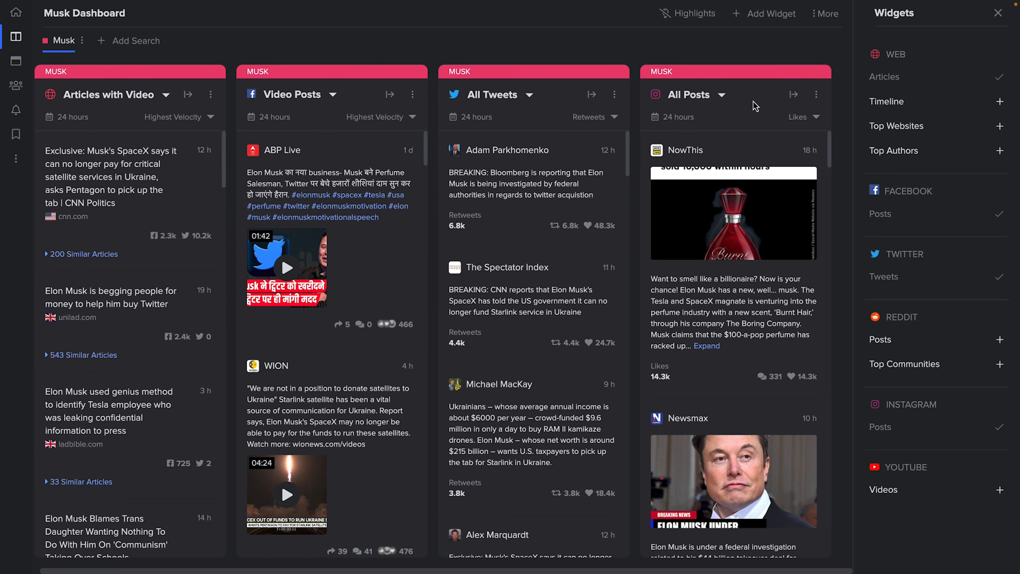
left_click(722, 95)
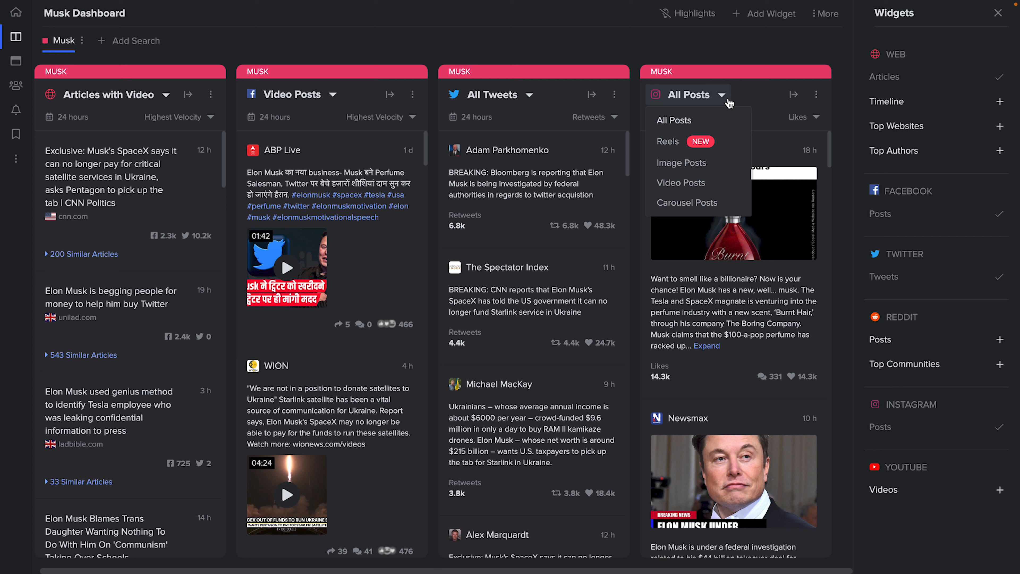
left_click(730, 103)
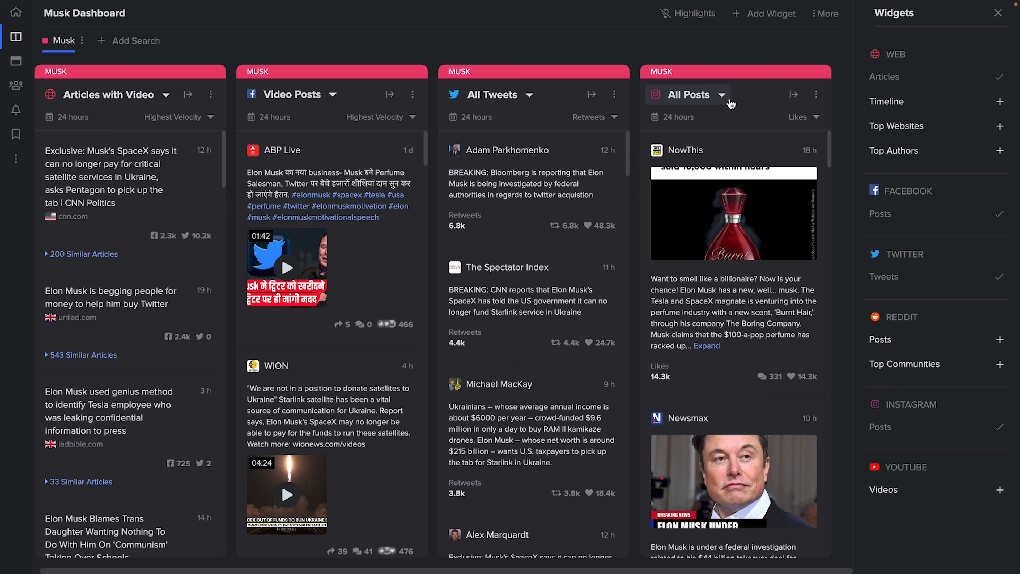
- Add a Reddit Posts widget to the dashboard and check its post type options, keeping All Posts
left_click(920, 341)
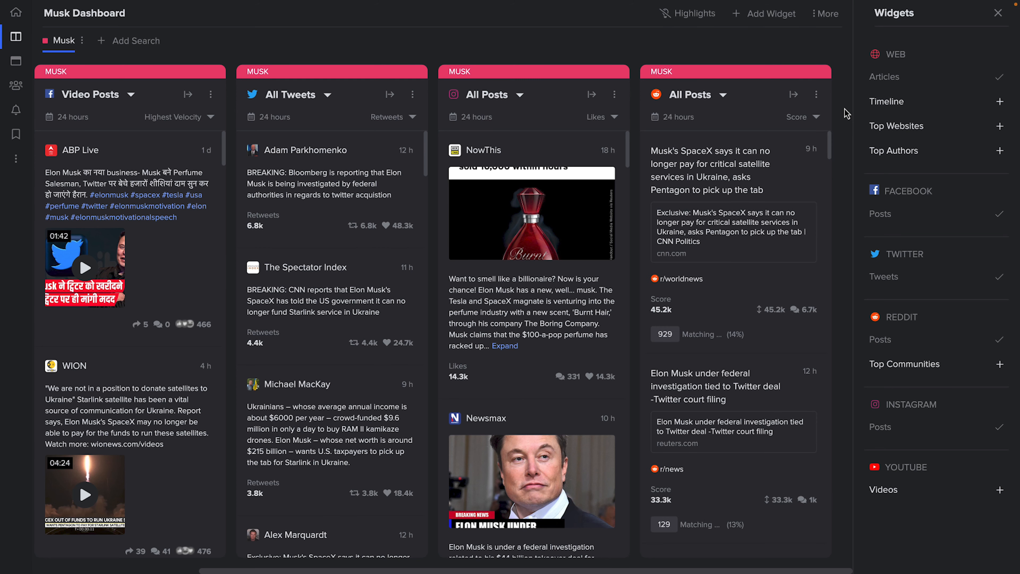
left_click(725, 96)
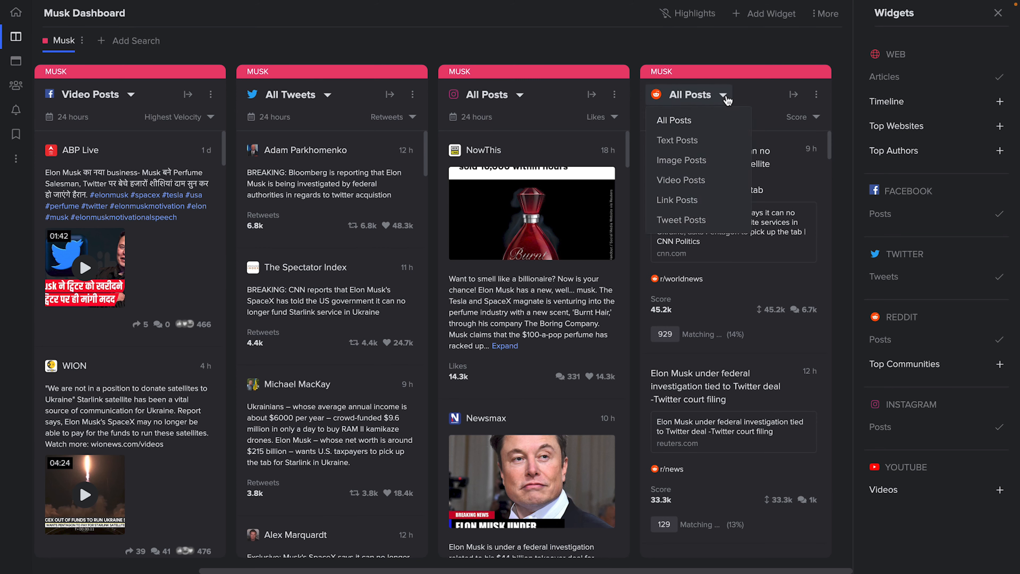
left_click(725, 97)
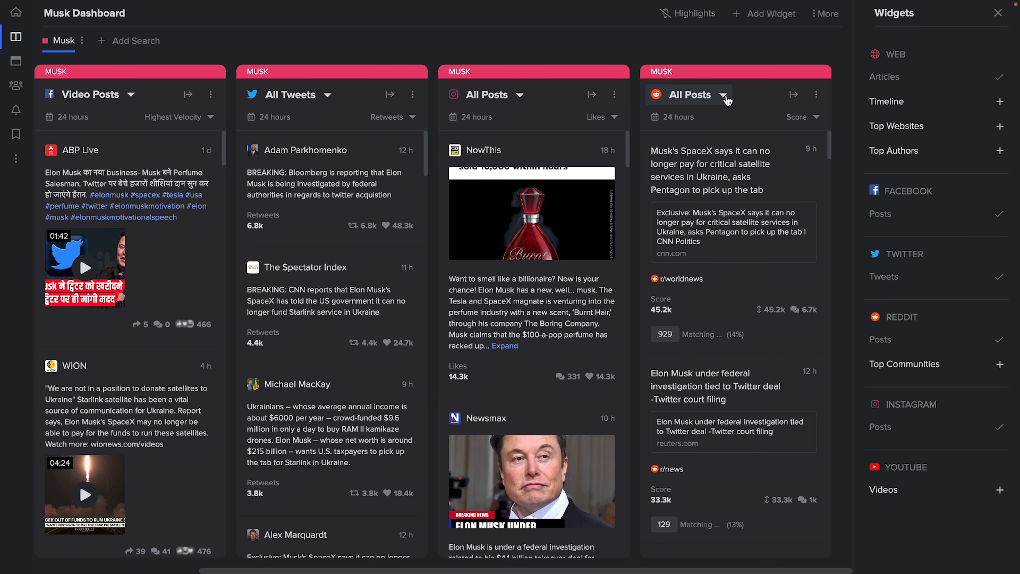
- Add a YouTube Videos widget, close the widget list and review the dashboard's columns
left_click(995, 488)
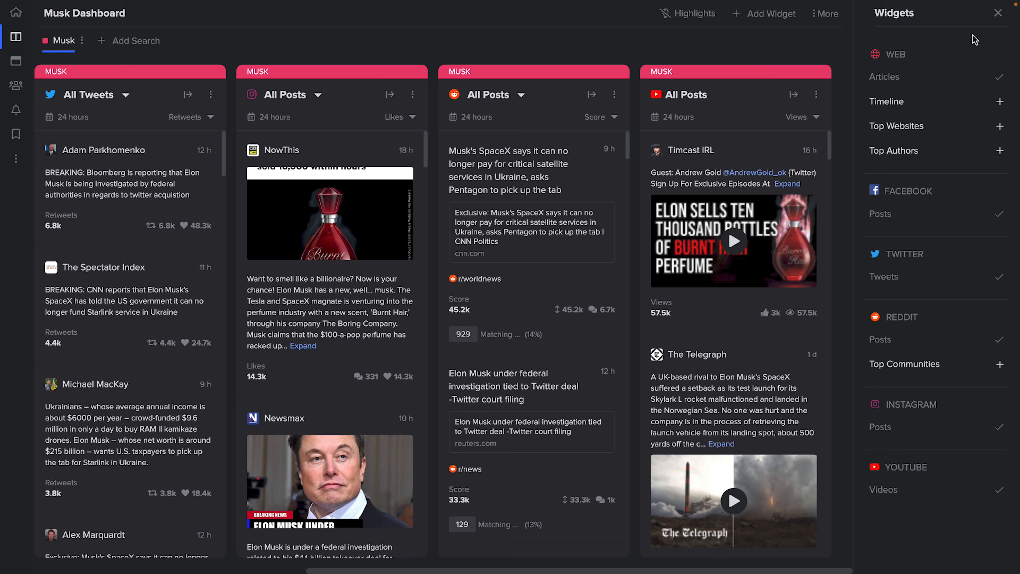
left_click(997, 13)
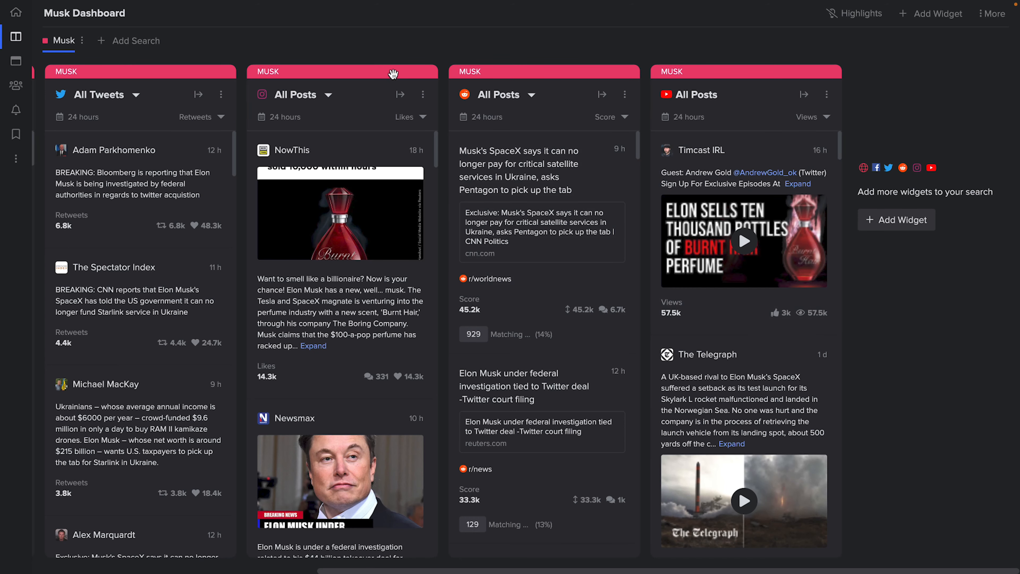
scroll(388, 69, "left", 5)
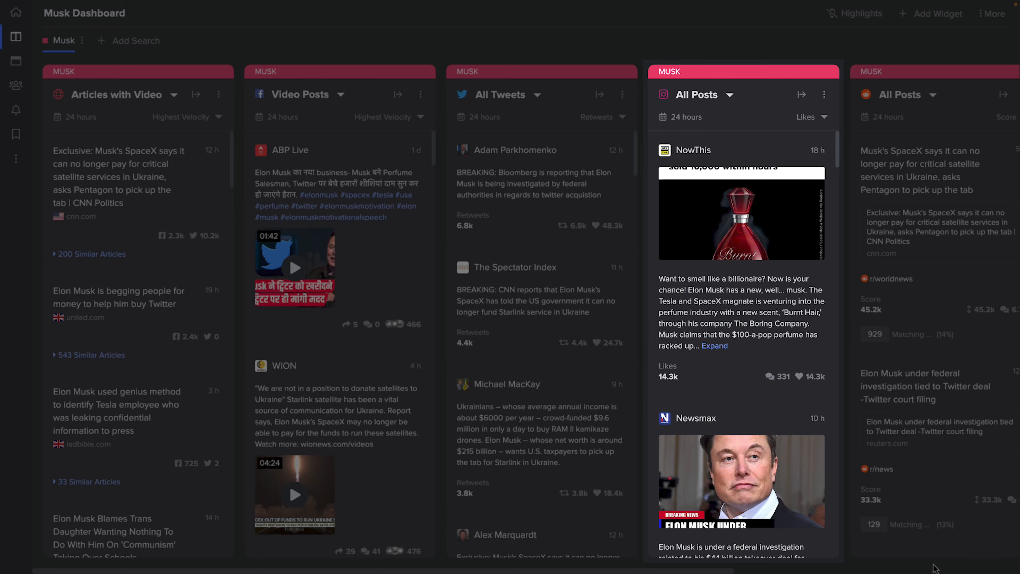
scroll(933, 564, "right", 10)
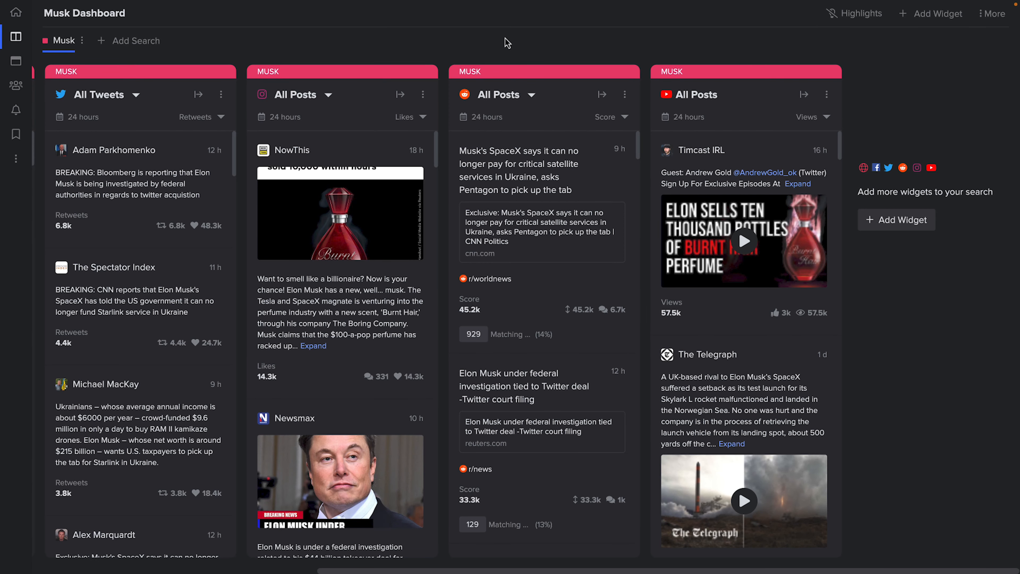
left_click(82, 40)
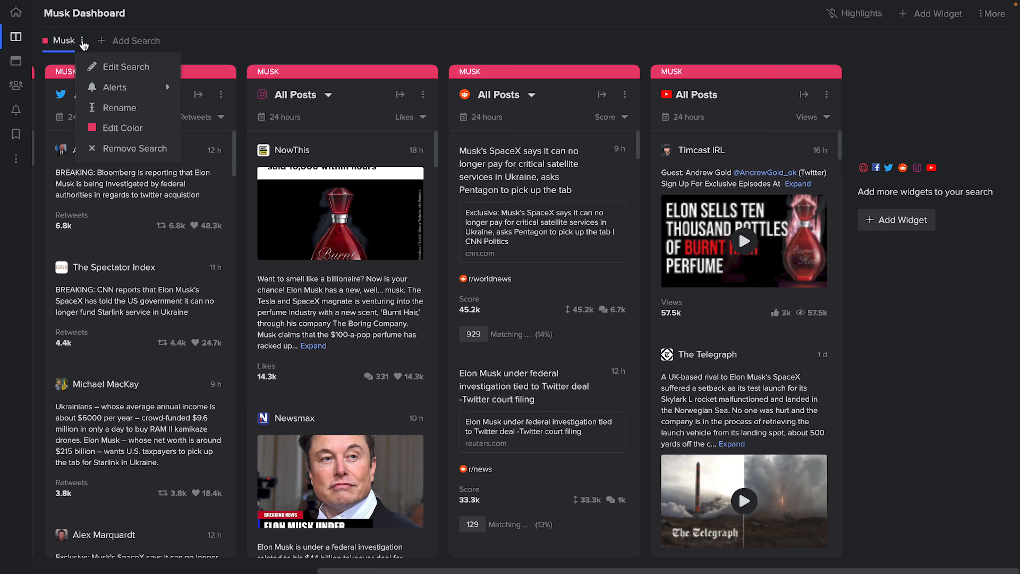
left_click(145, 75)
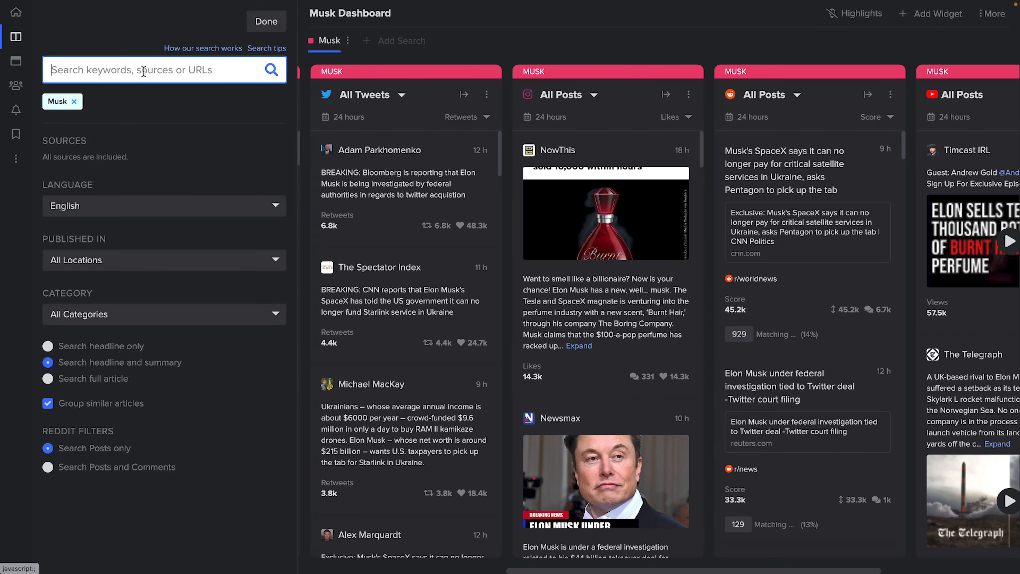
type("www.newsite.com")
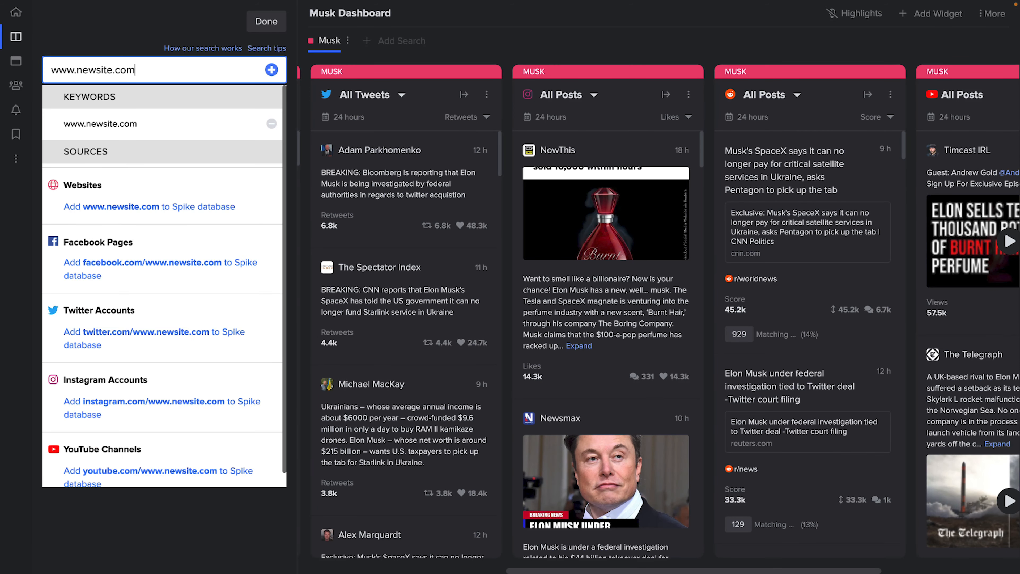
left_click(249, 206)
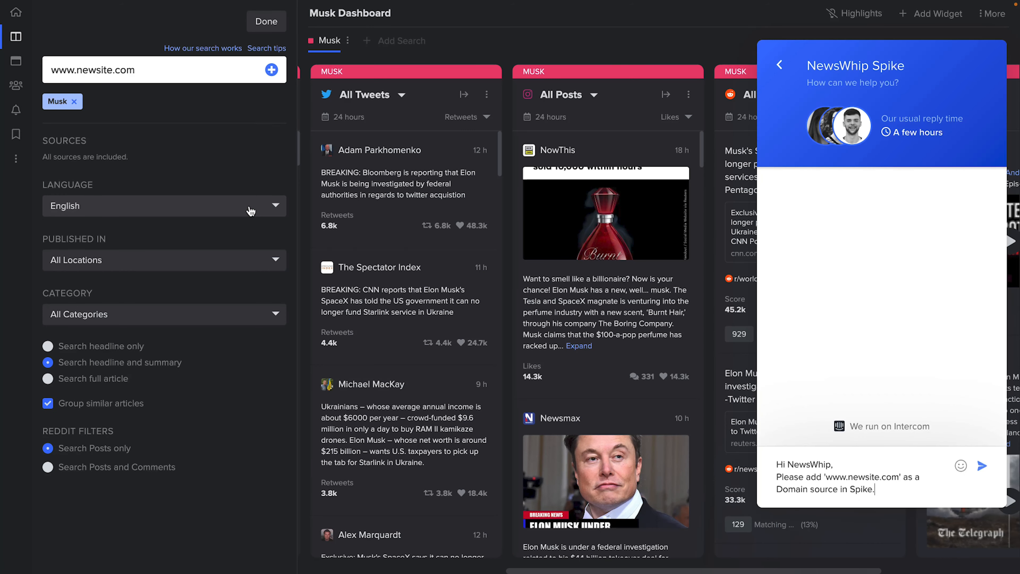